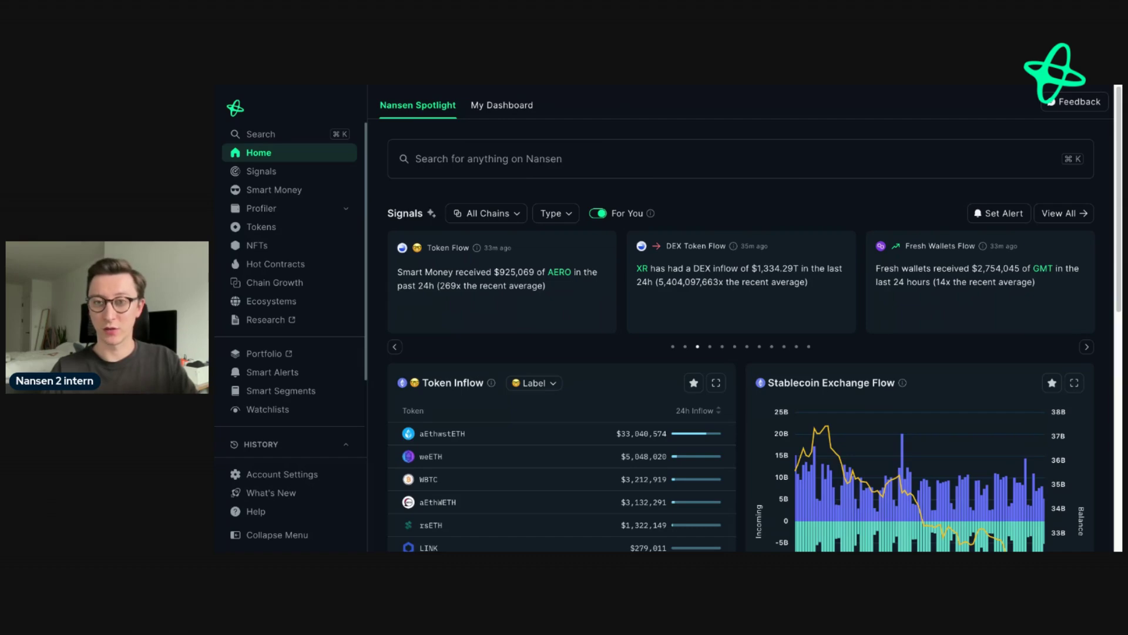
Look over the signal type filter list and close it unchanged.
left_click(569, 215)
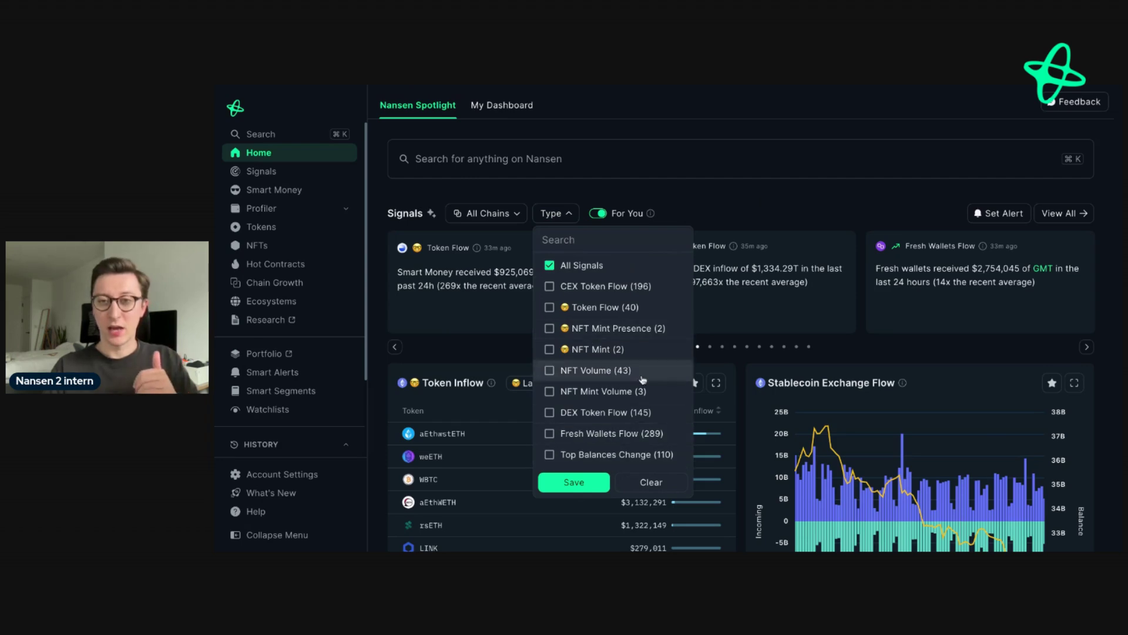
left_click(784, 243)
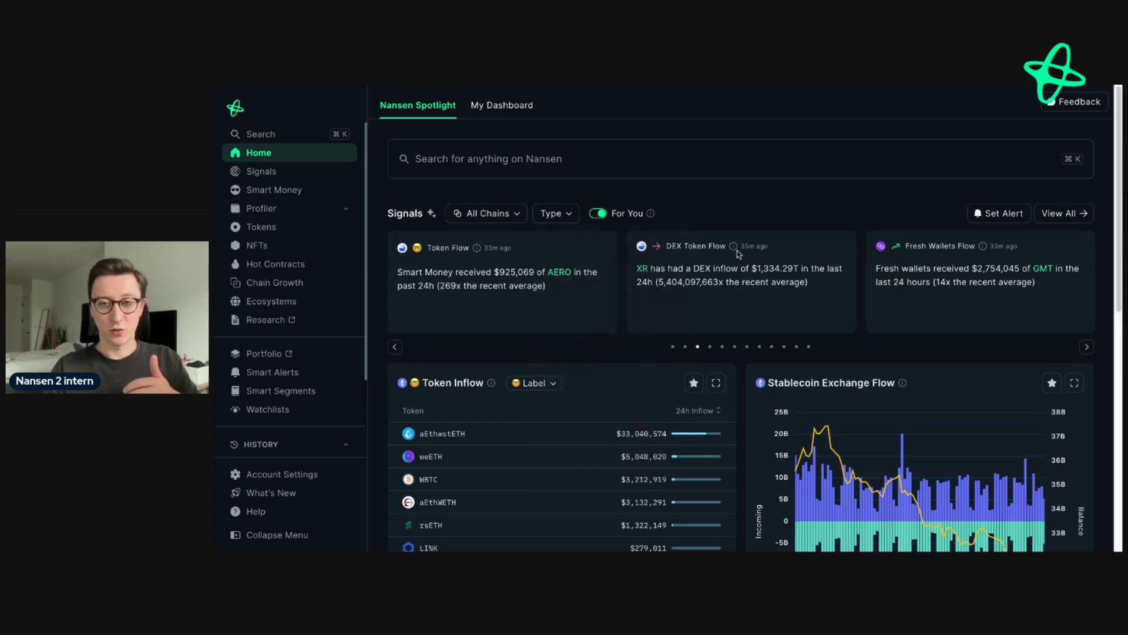
mouse_move(735, 250)
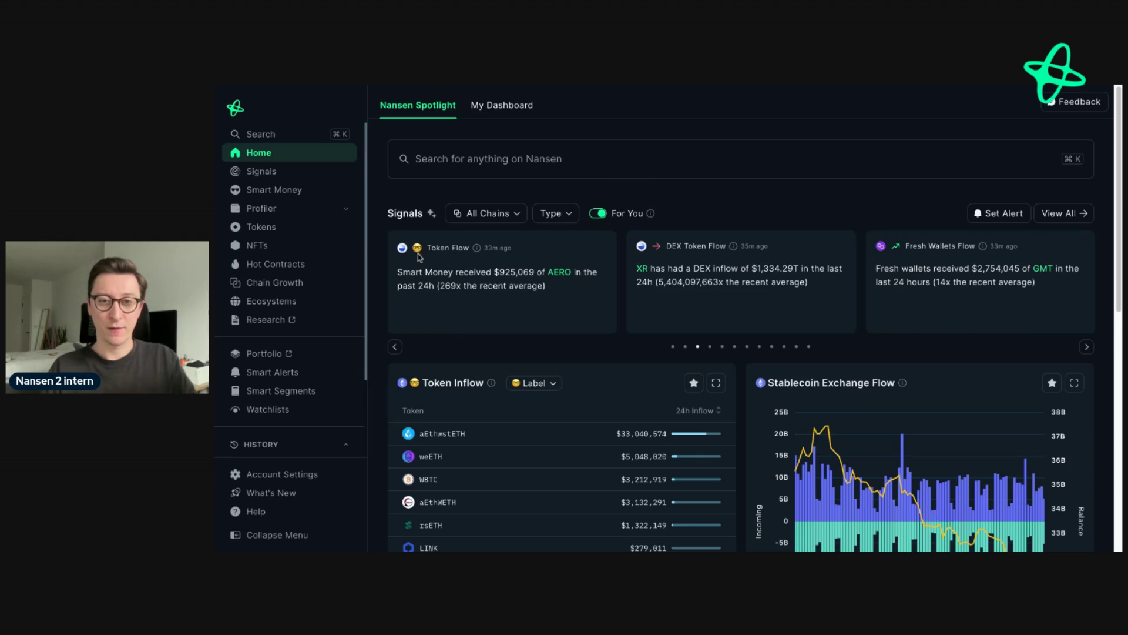
mouse_move(481, 253)
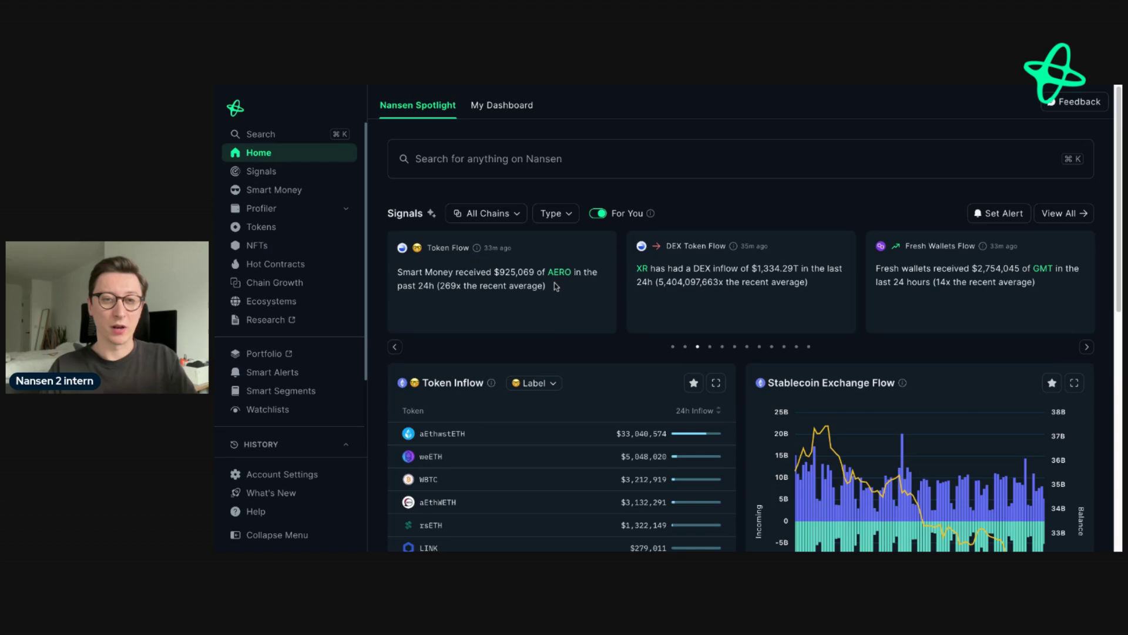
scroll(506, 274, "left", 1)
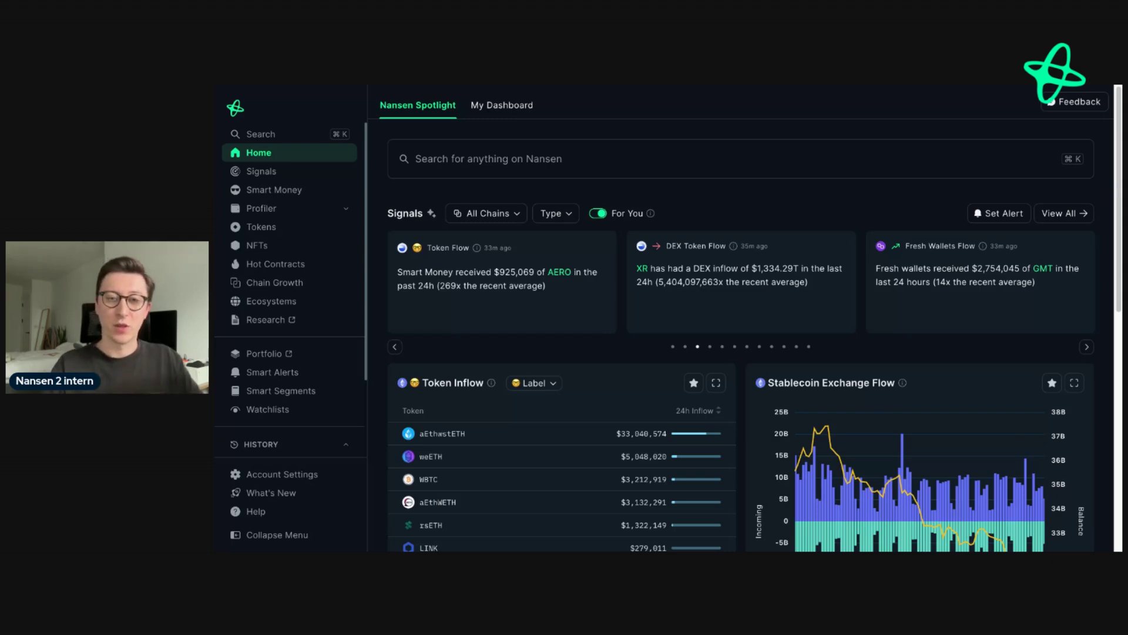
Open the dedicated Signals page and scroll through its For You feed and back.
left_click(274, 175)
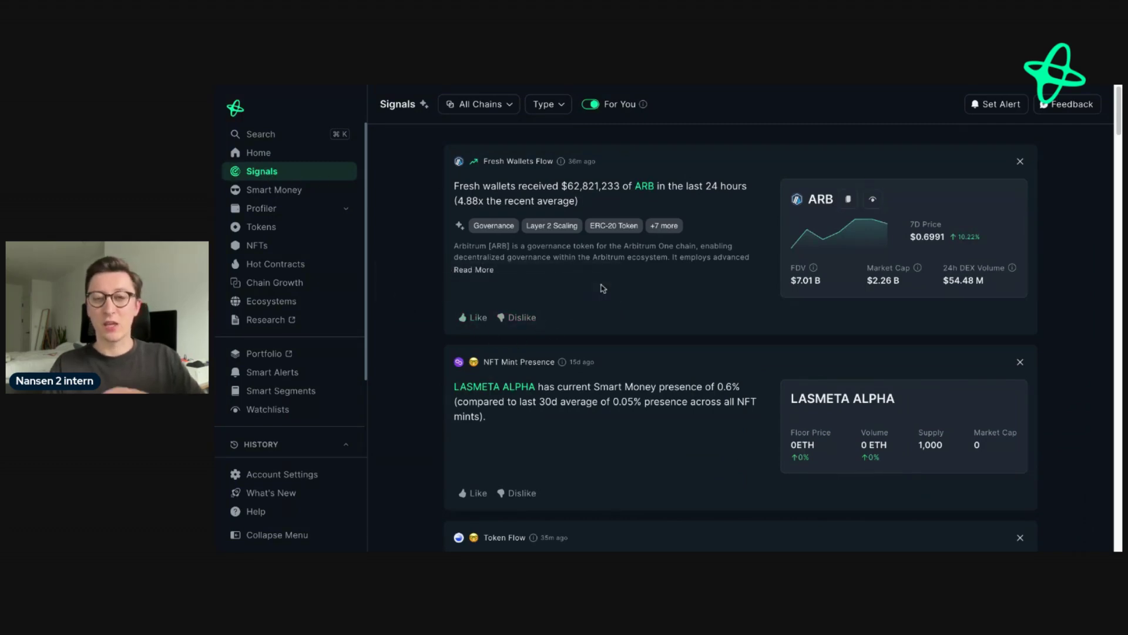
mouse_move(495, 308)
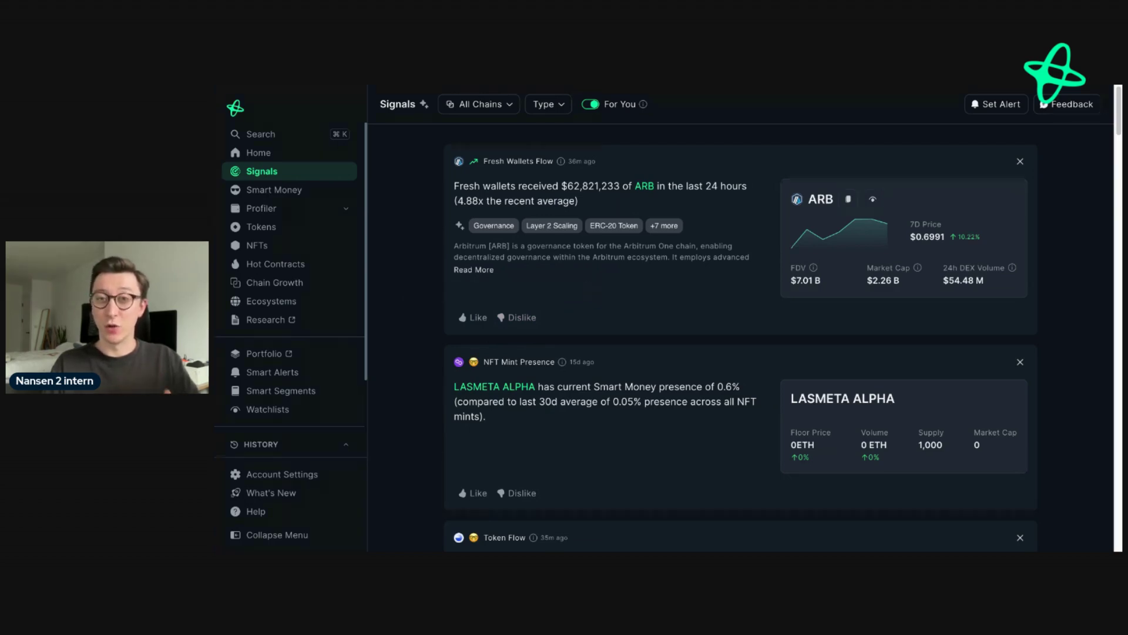
scroll(600, 306, "down", 4)
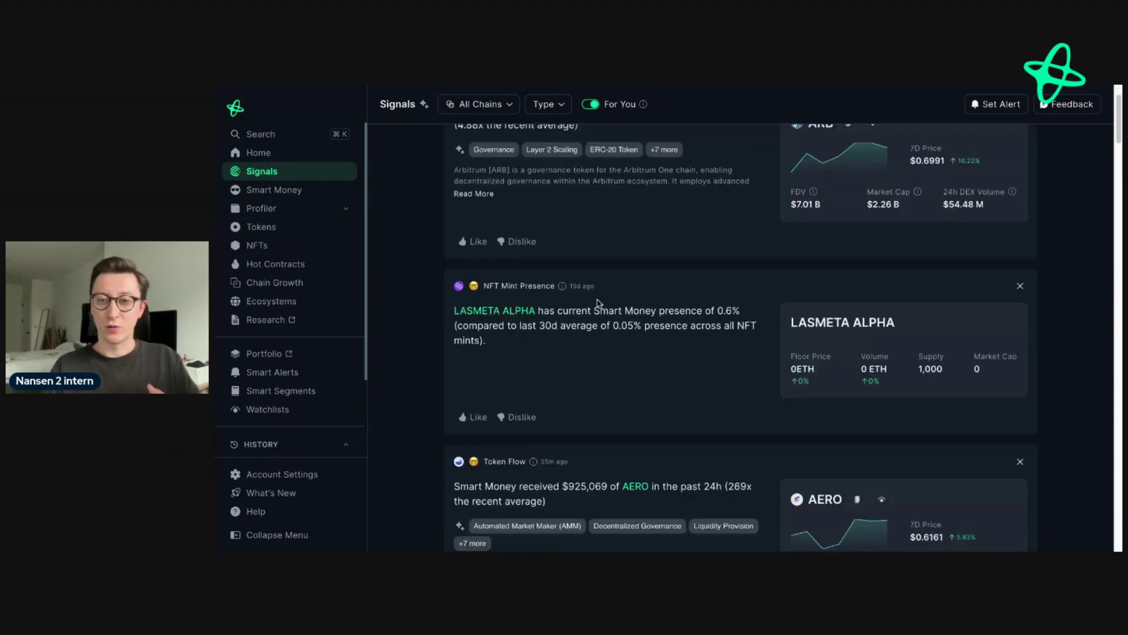
scroll(602, 311, "down", 10)
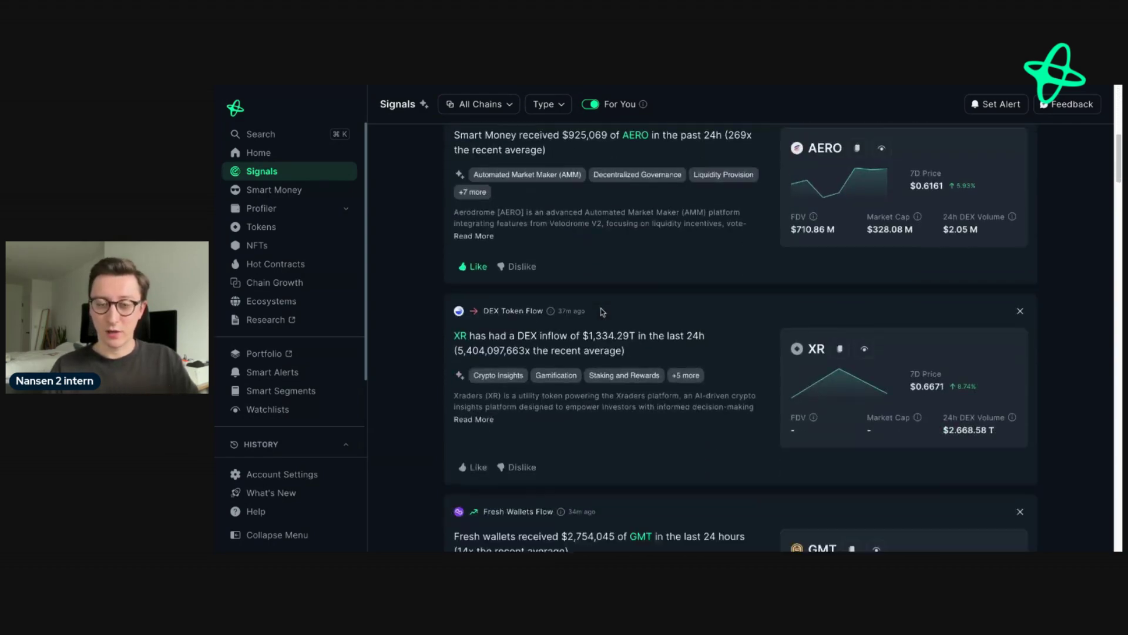
scroll(601, 309, "up", 10)
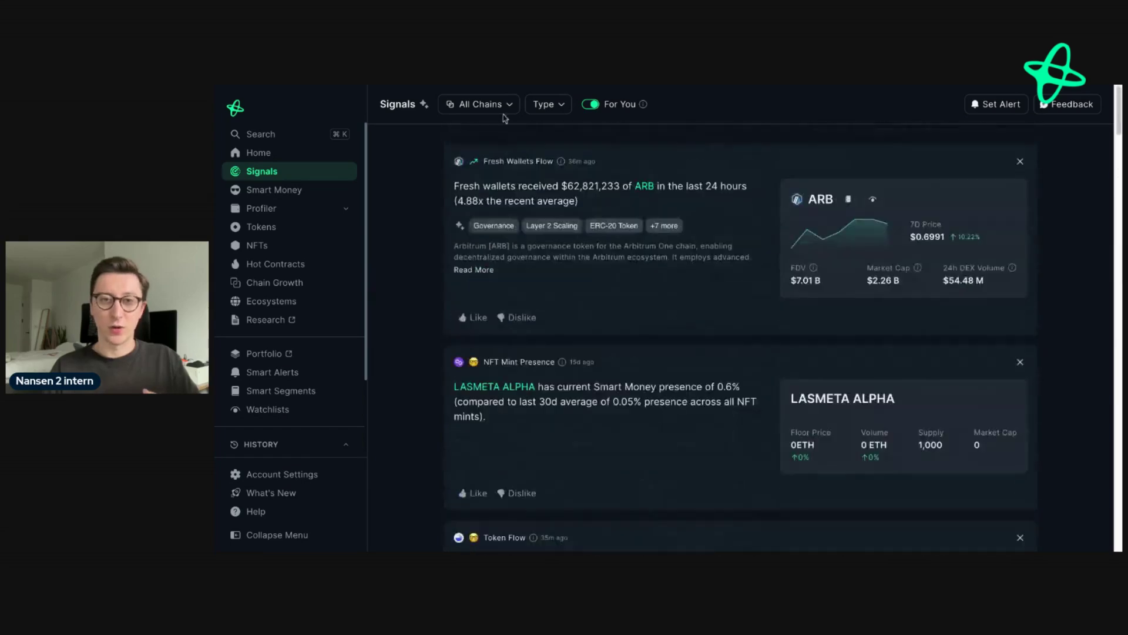
Filter the Signals feed to Base only, replacing All Chains, and save.
left_click(479, 104)
left_click(485, 261)
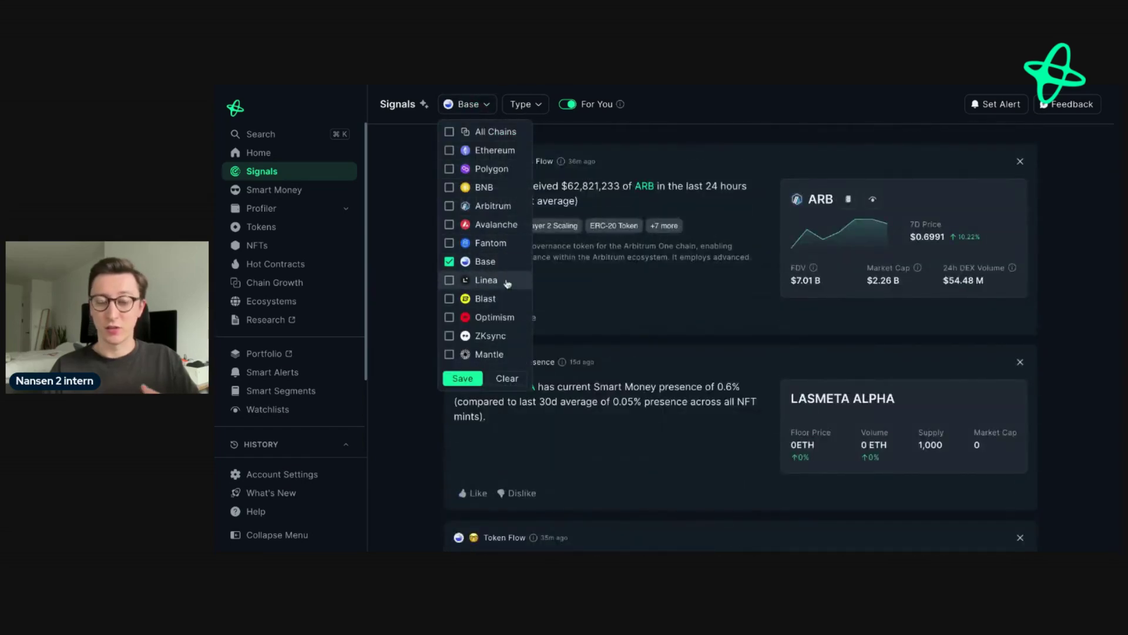
left_click(463, 379)
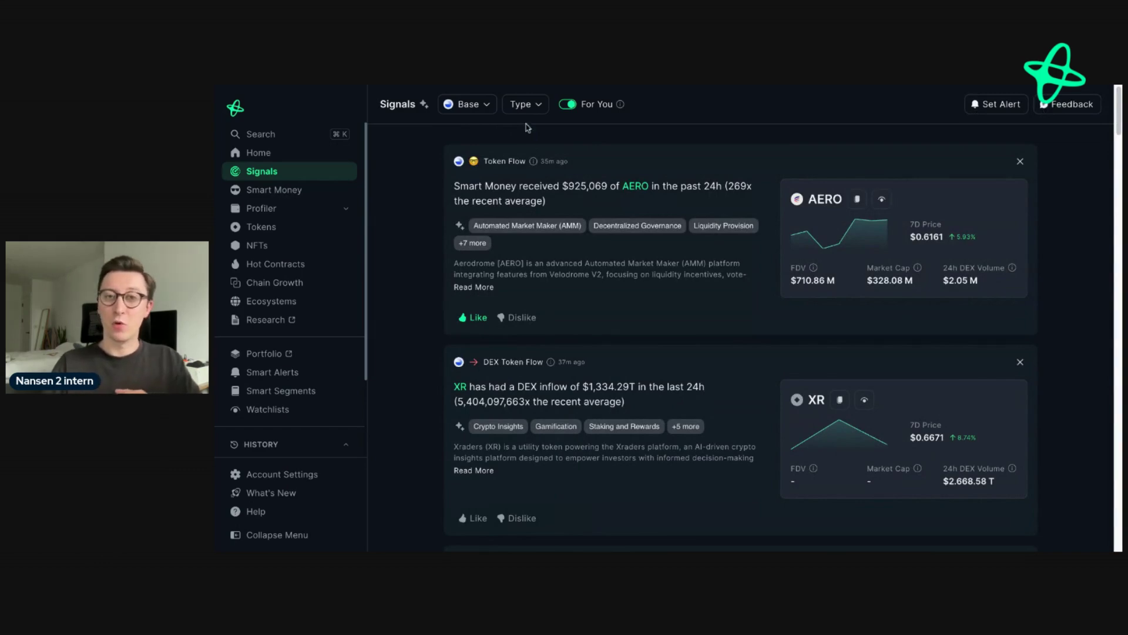
Expand the AERO Smart Money inflow card and open AERO's Token God Mode page.
left_click(529, 105)
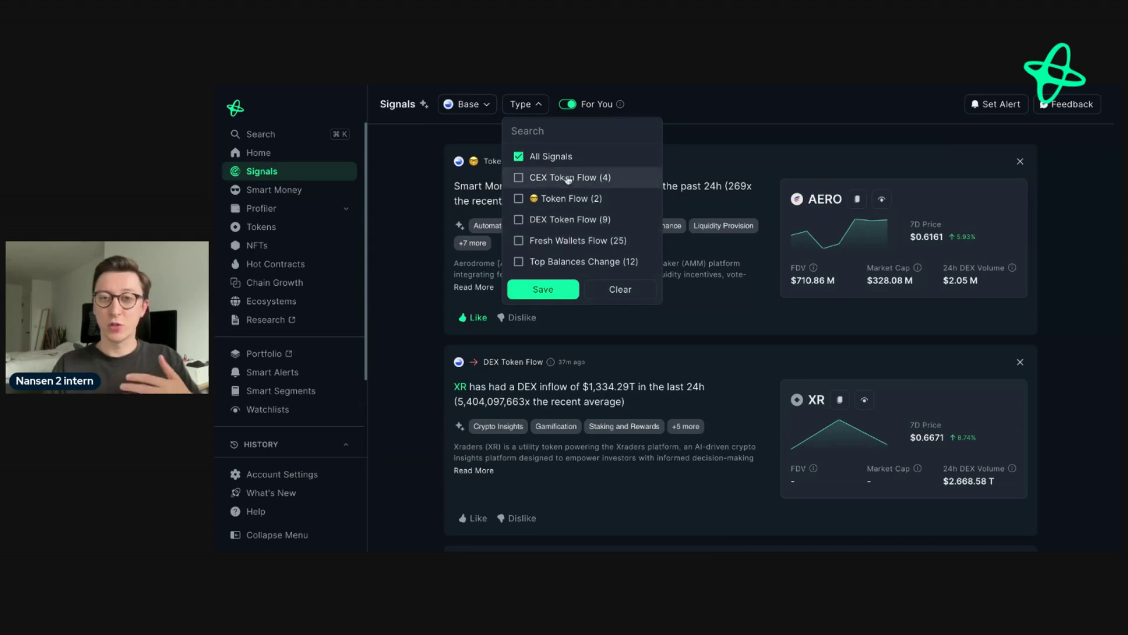
left_click(429, 262)
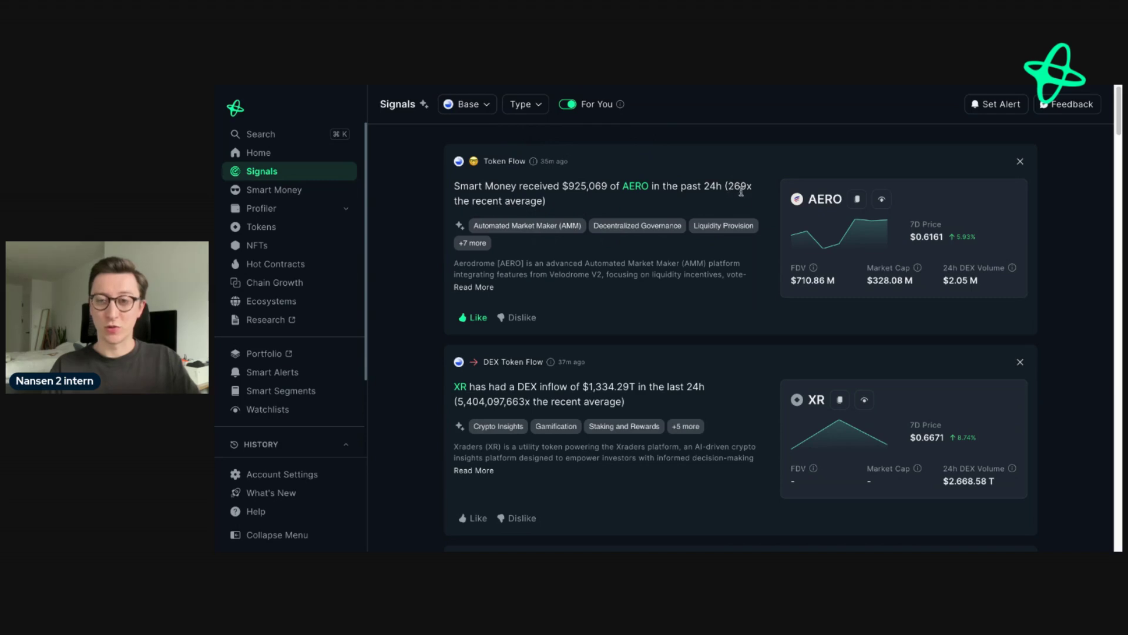
left_click(470, 287)
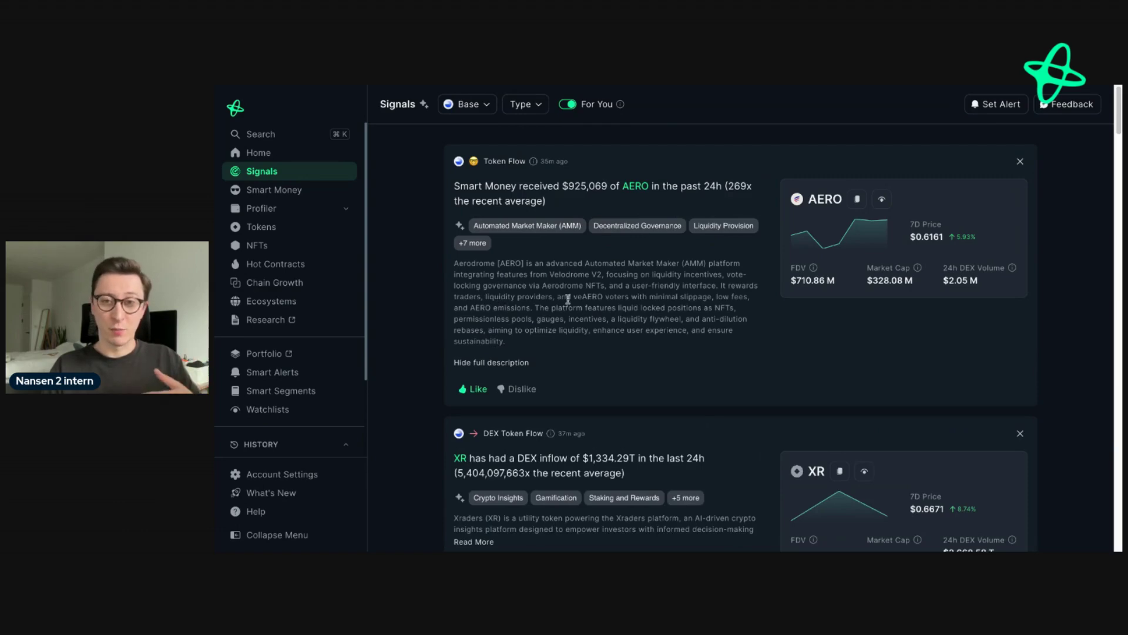
left_click(637, 192)
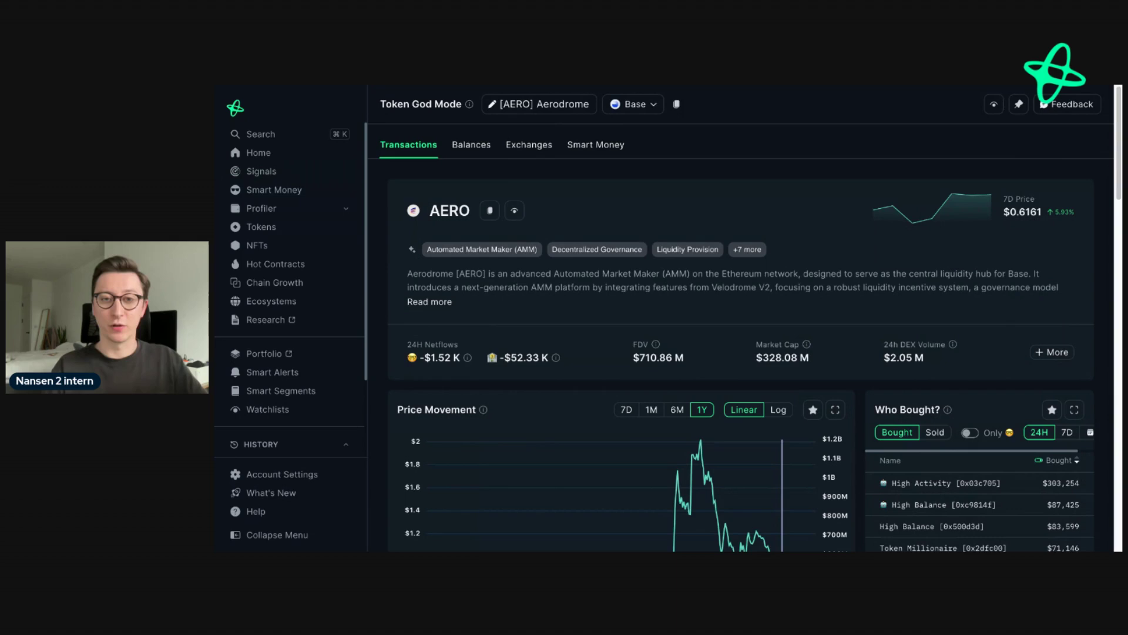
Expand the Aerodrome description and review AERO's stats and token details summary.
left_click(448, 302)
scroll(722, 315, "down", 1)
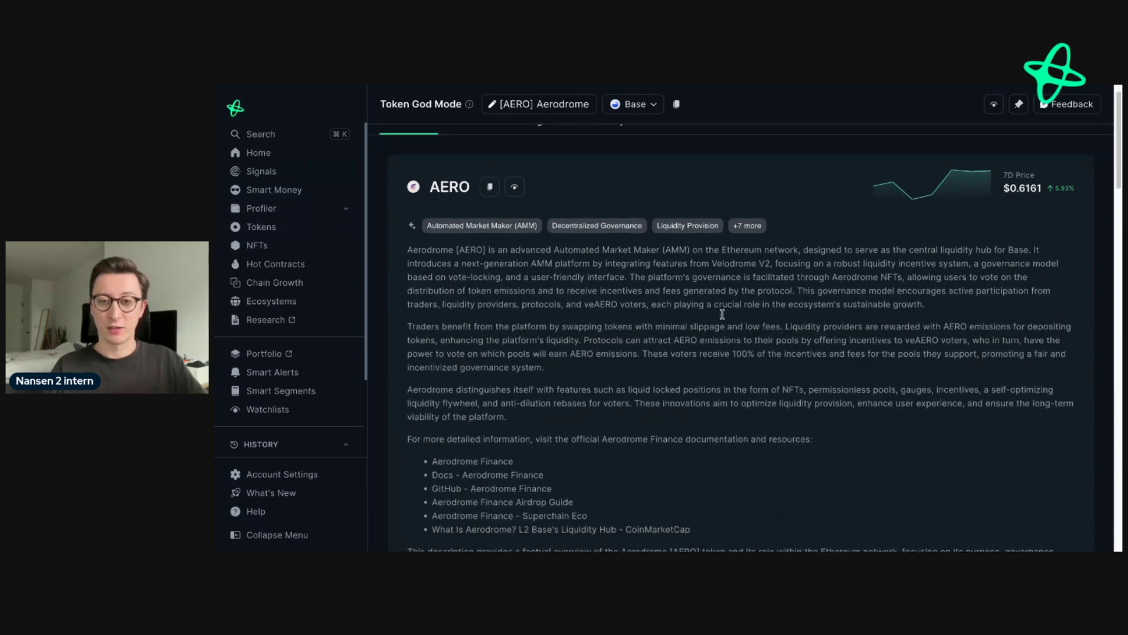
scroll(722, 315, "down", 1)
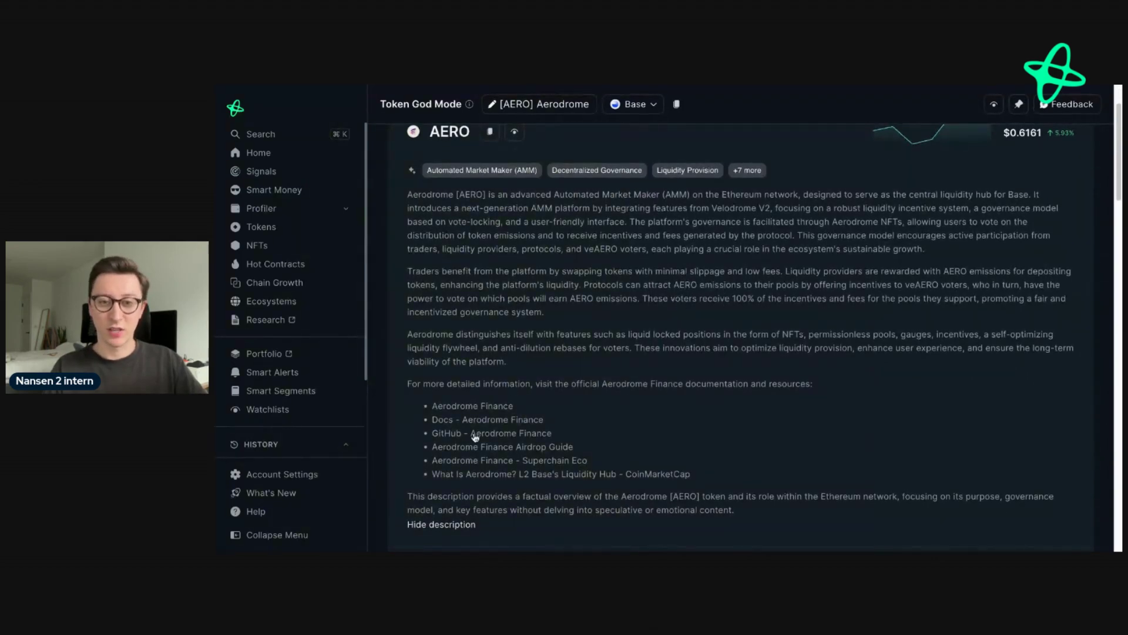
scroll(693, 306, "down", 4)
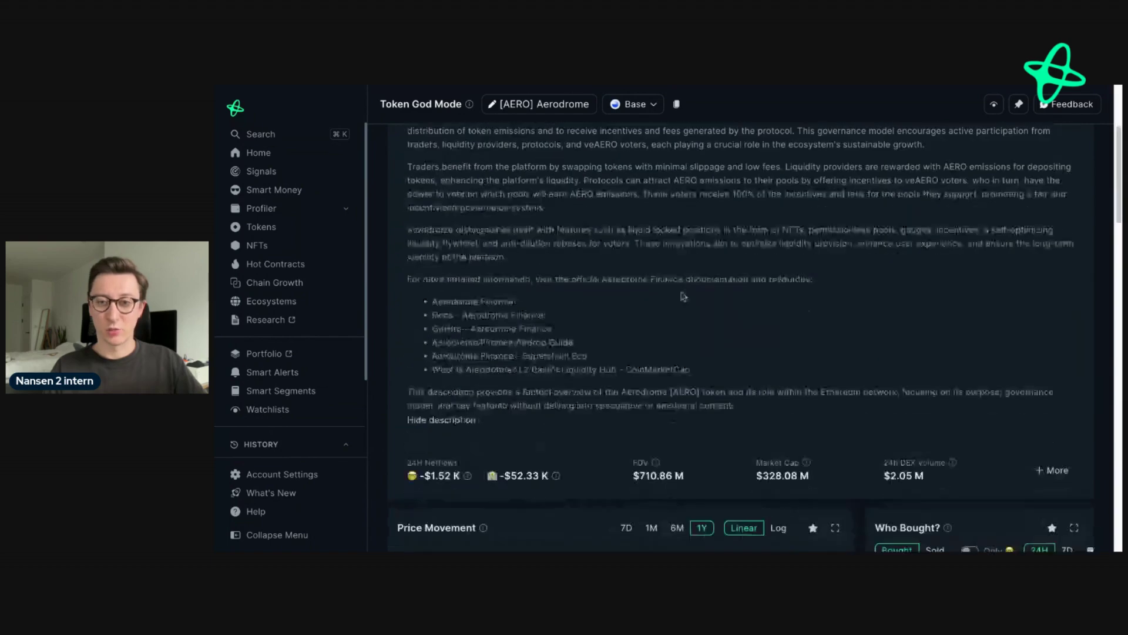
left_click(1047, 445)
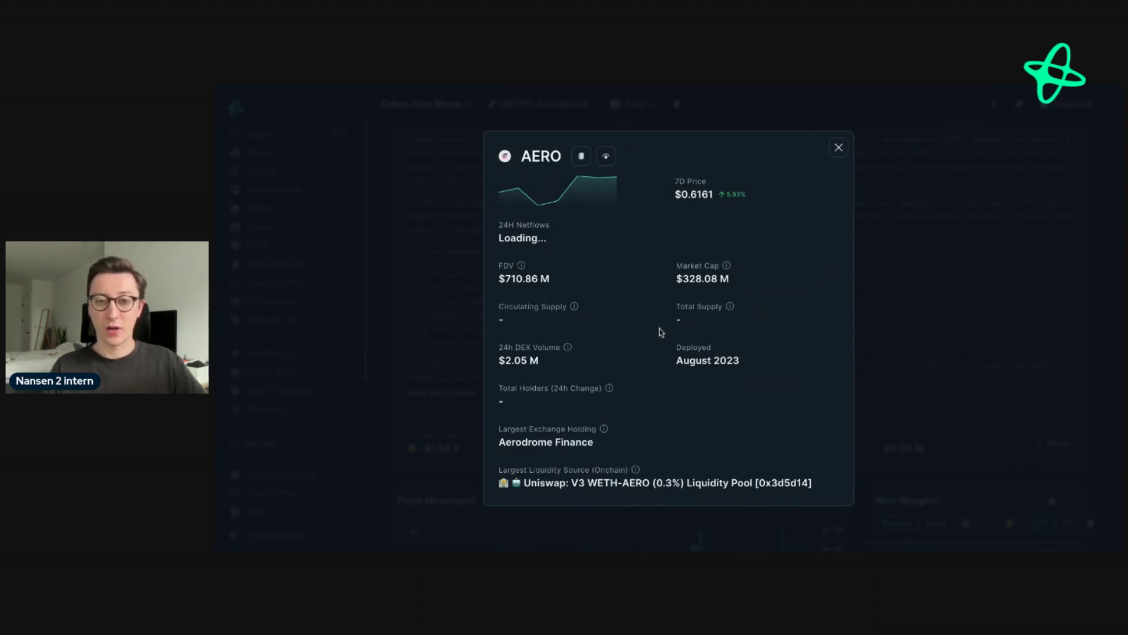
left_click(918, 230)
scroll(768, 305, "up", 5)
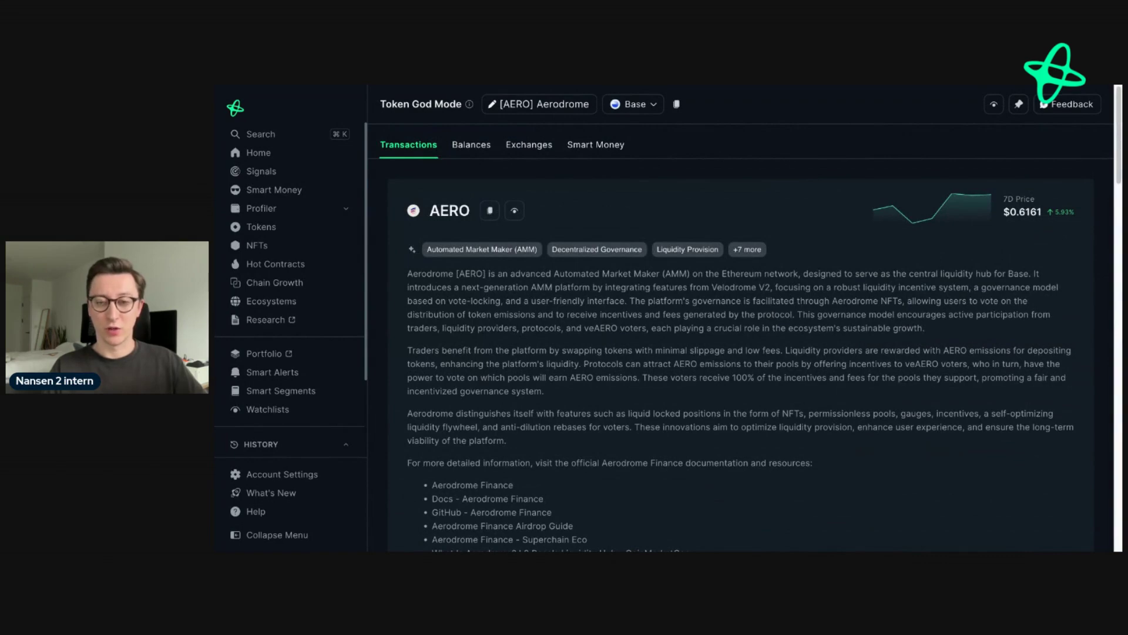
Sort AERO's Smart Money holdings by Change (24H) and select the top Coinbase Ventures wallet.
left_click(602, 151)
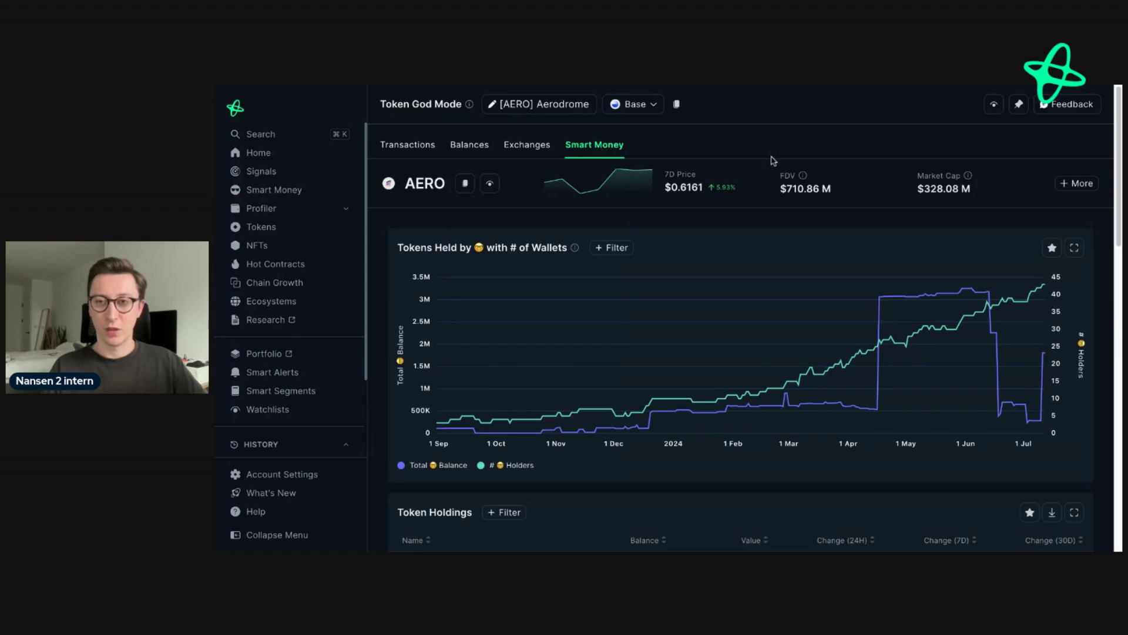
scroll(772, 160, "down", 2)
scroll(779, 182, "down", 3)
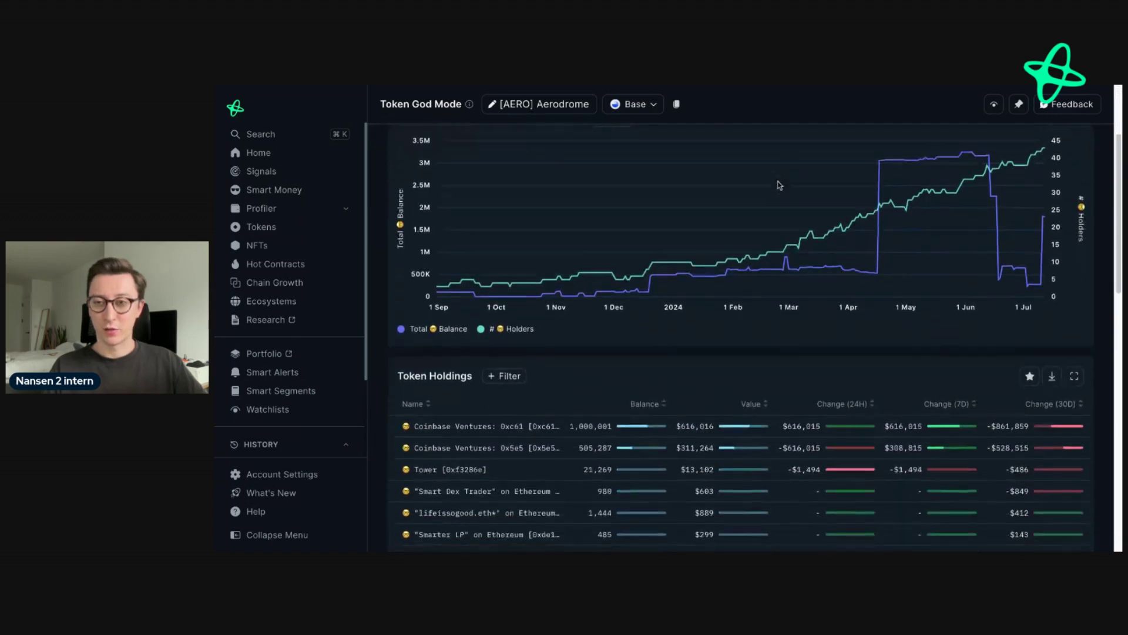
left_click(873, 367)
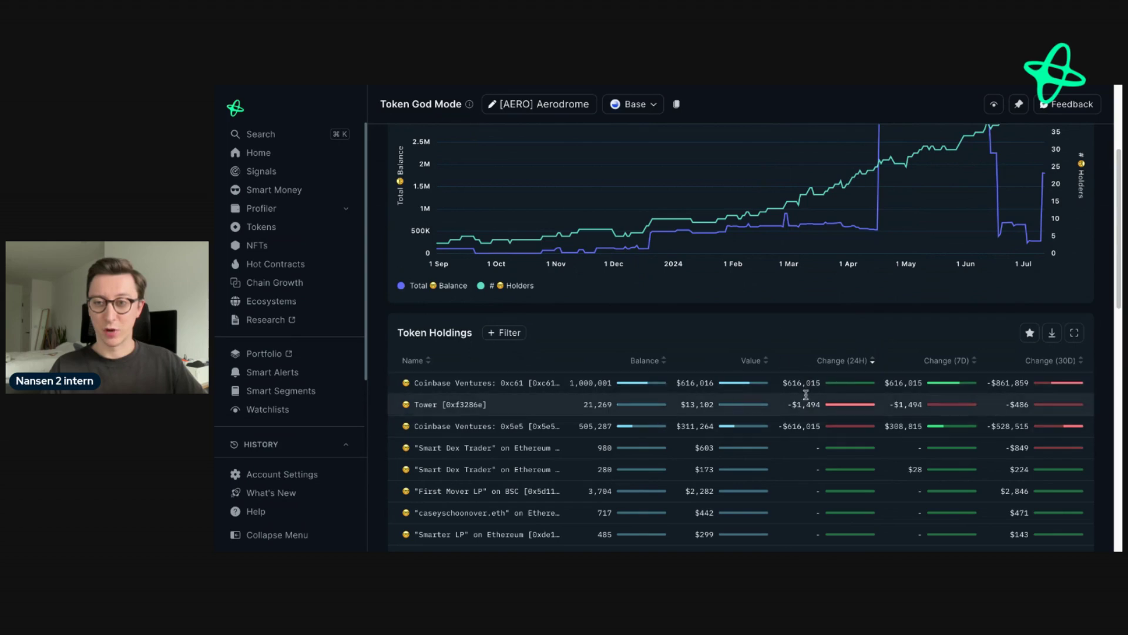
left_click(515, 389)
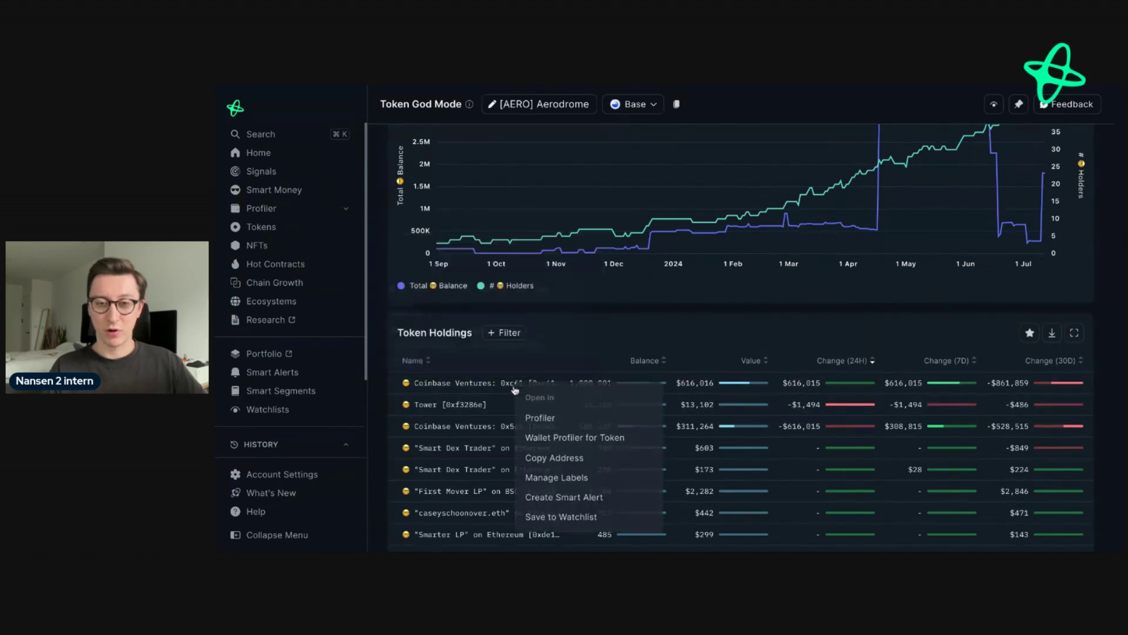
Open Coinbase Ventures: 0xc61's AERO profile and review its balance chart and 0x5e5 transfers.
left_click(549, 439)
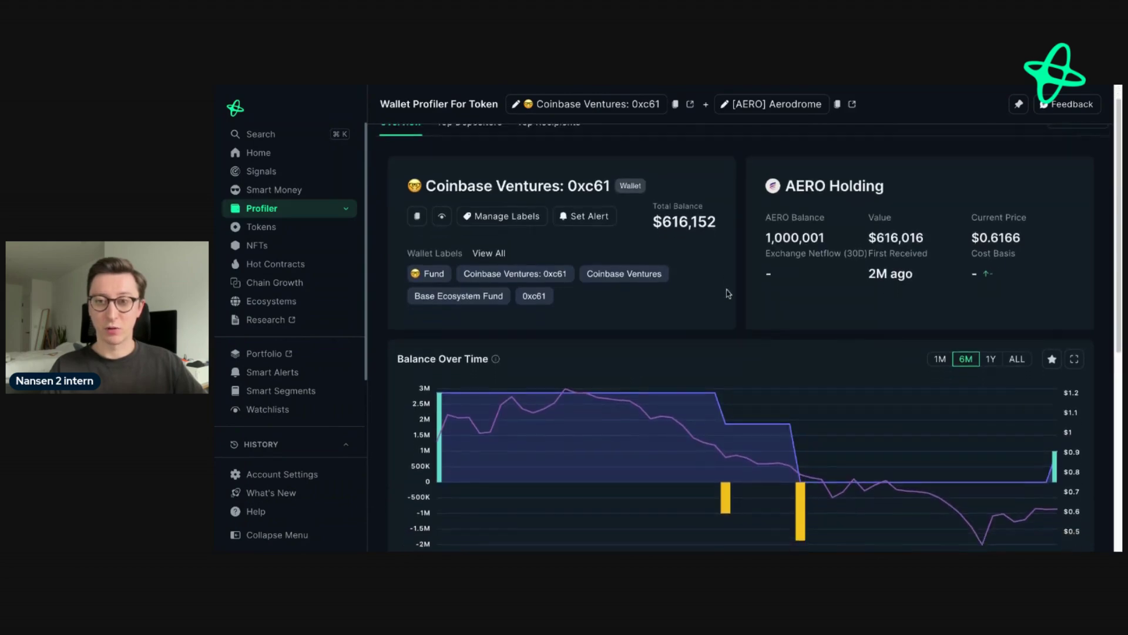
scroll(727, 291, "down", 3)
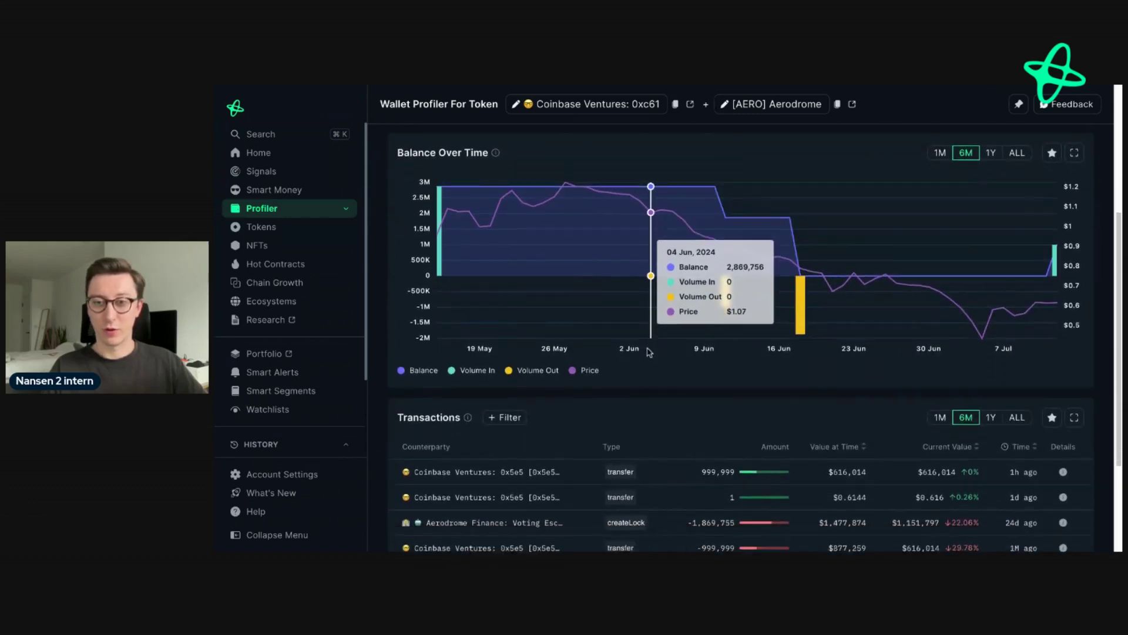
scroll(650, 353, "down", 2)
scroll(647, 352, "down", 1)
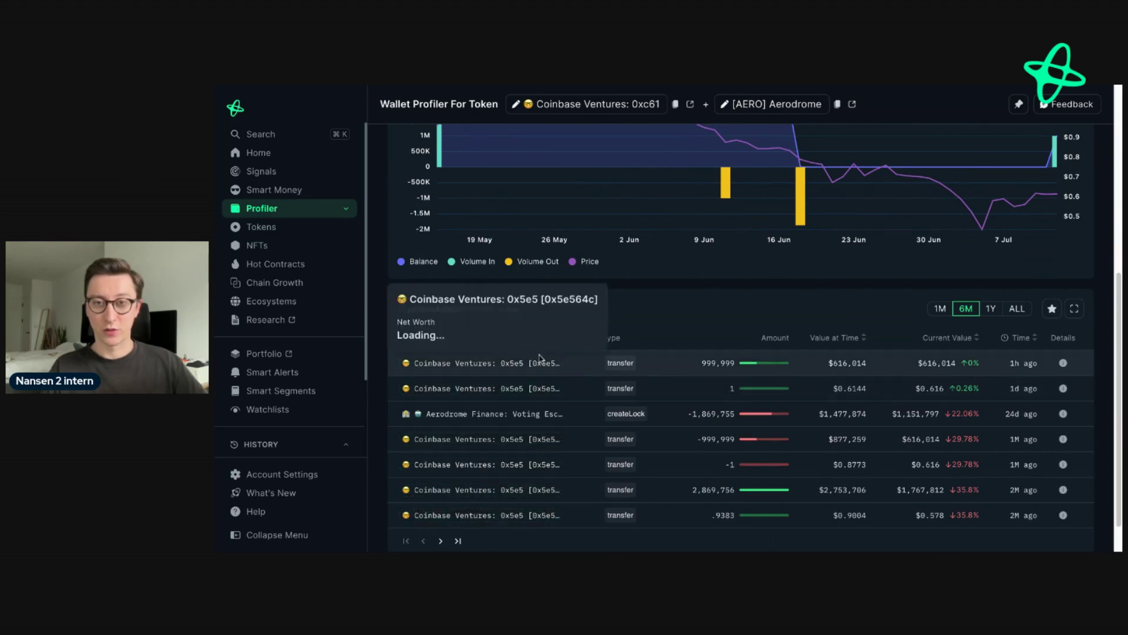
mouse_move(526, 366)
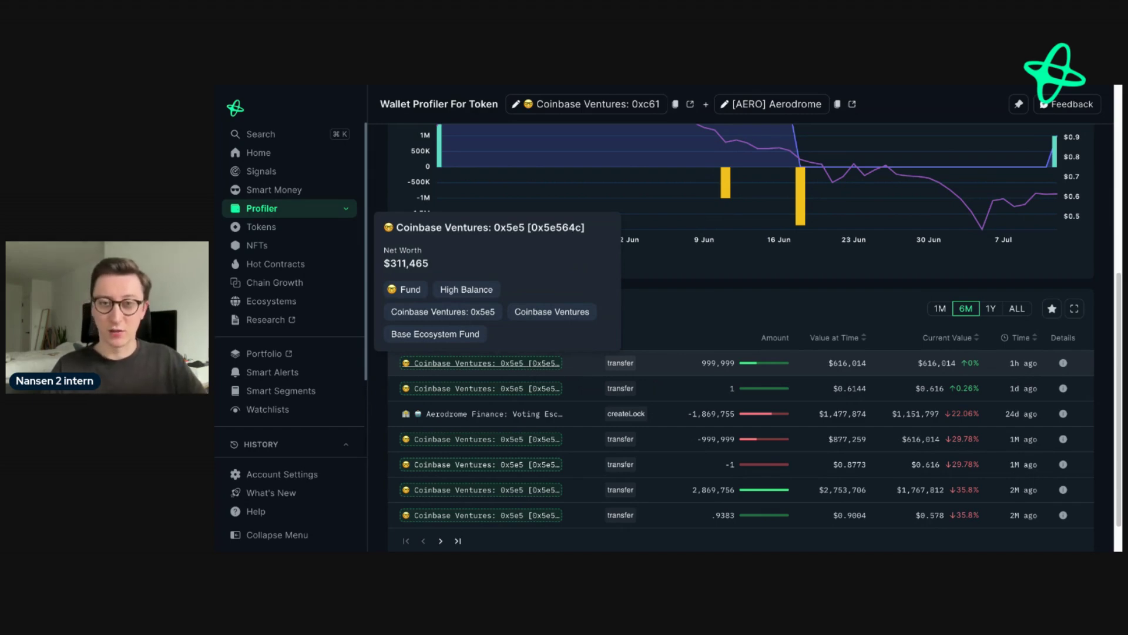
Open Coinbase Ventures: 0x5e5's profile, then its AERO Wallet Profiler for Token.
left_click(484, 227)
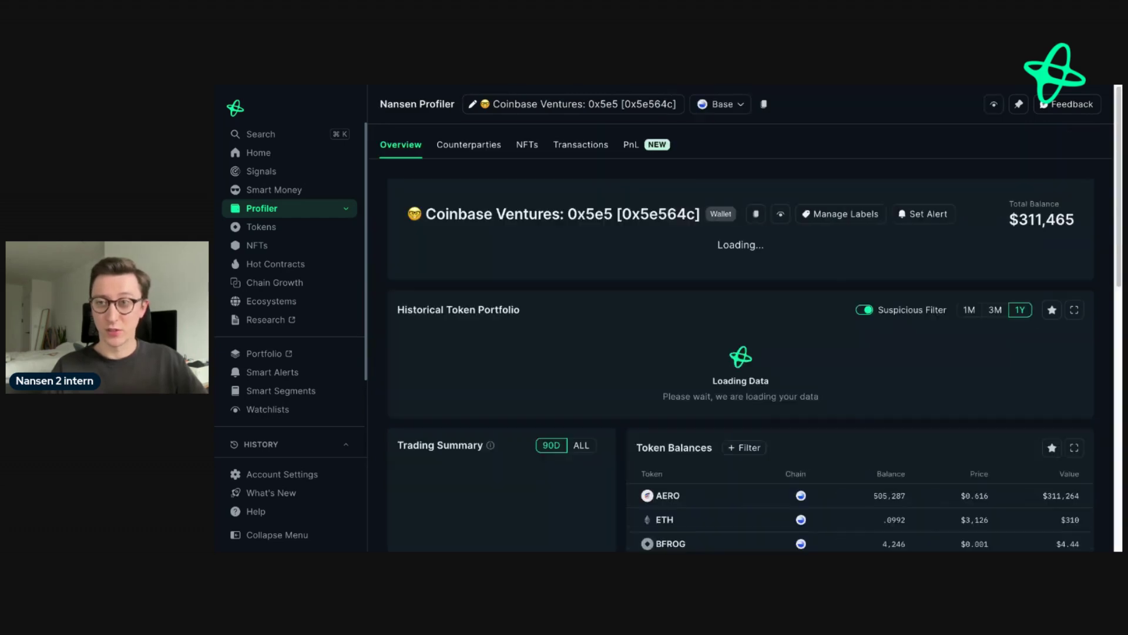
scroll(732, 382, "down", 4)
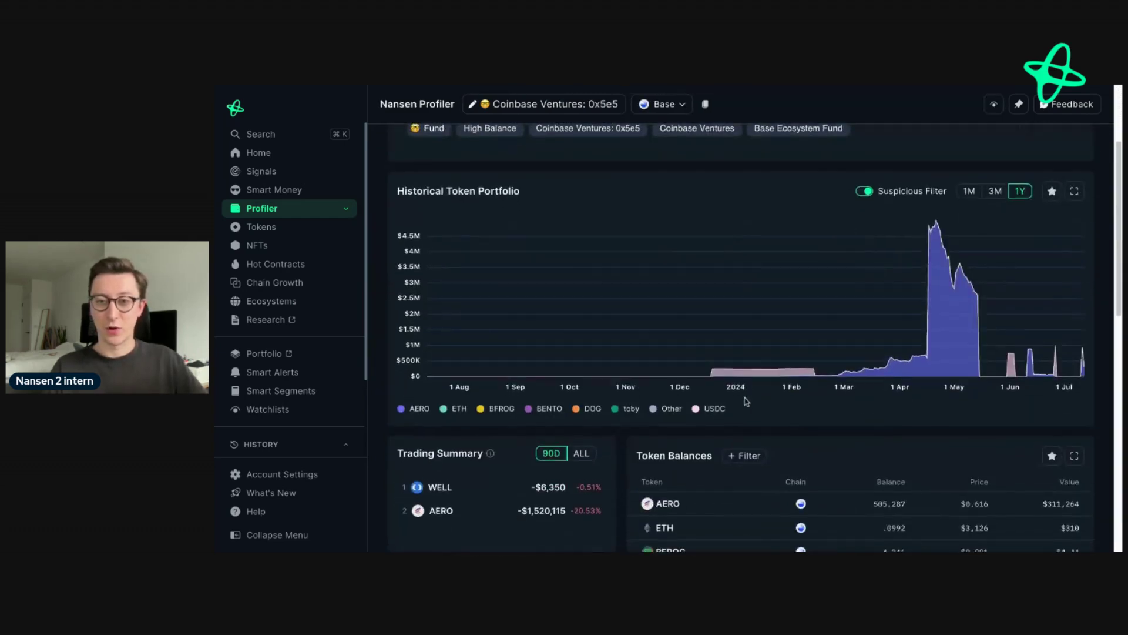
mouse_move(670, 433)
left_click(699, 465)
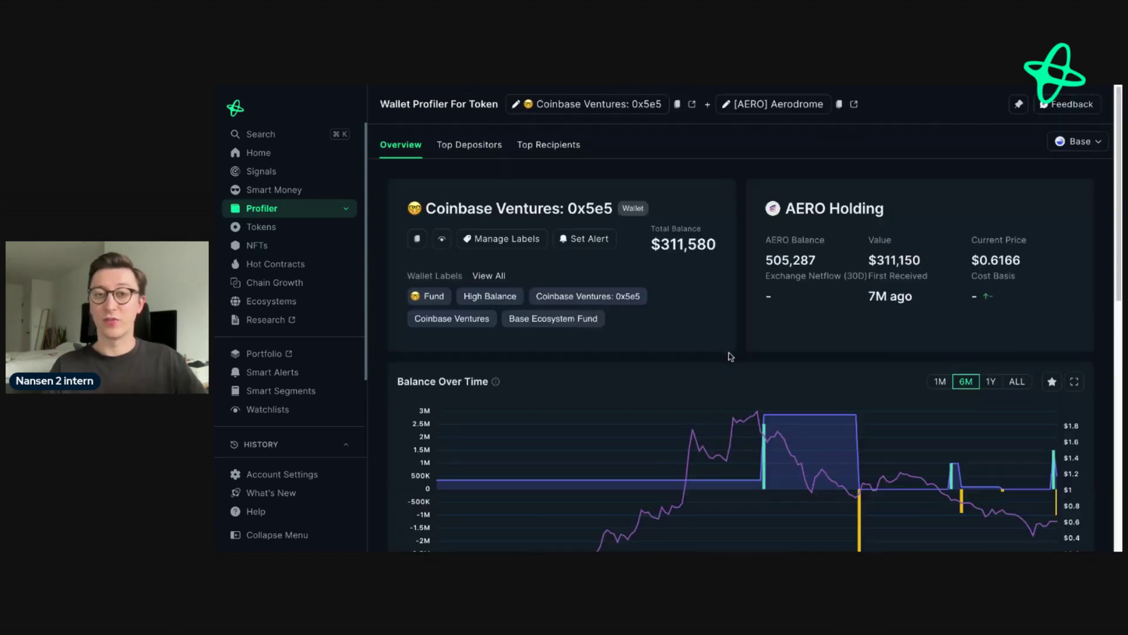
Scroll to 0x5e5's AERO transactions and select the Definitive: Trading Vault counterparty.
scroll(731, 356, "down", 4)
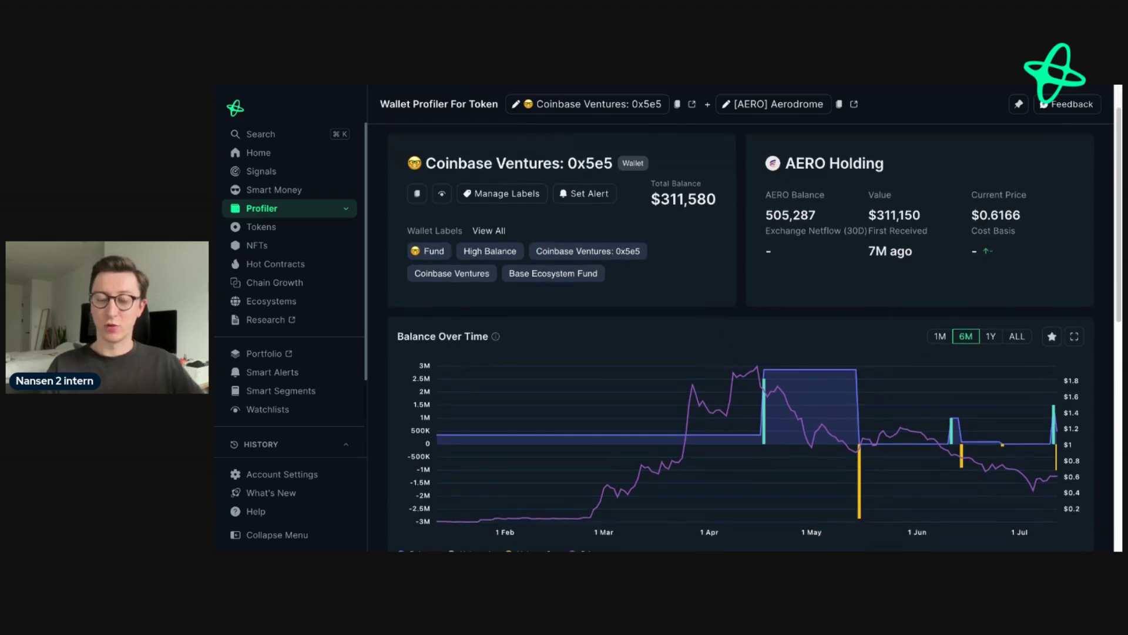
scroll(676, 376, "down", 3)
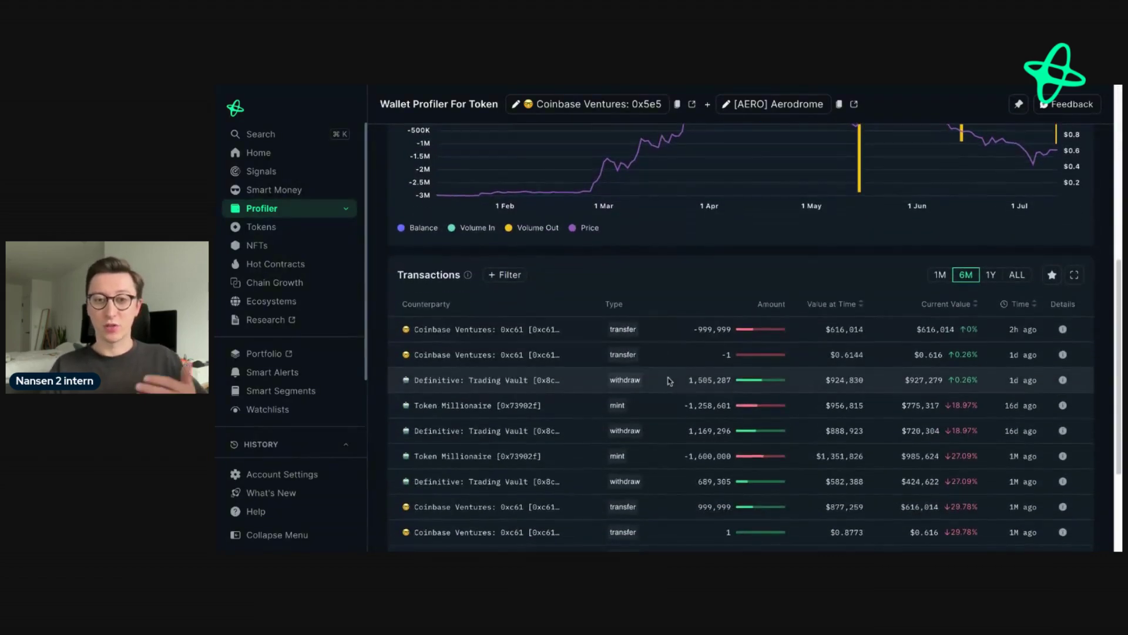
scroll(629, 431, "down", 1)
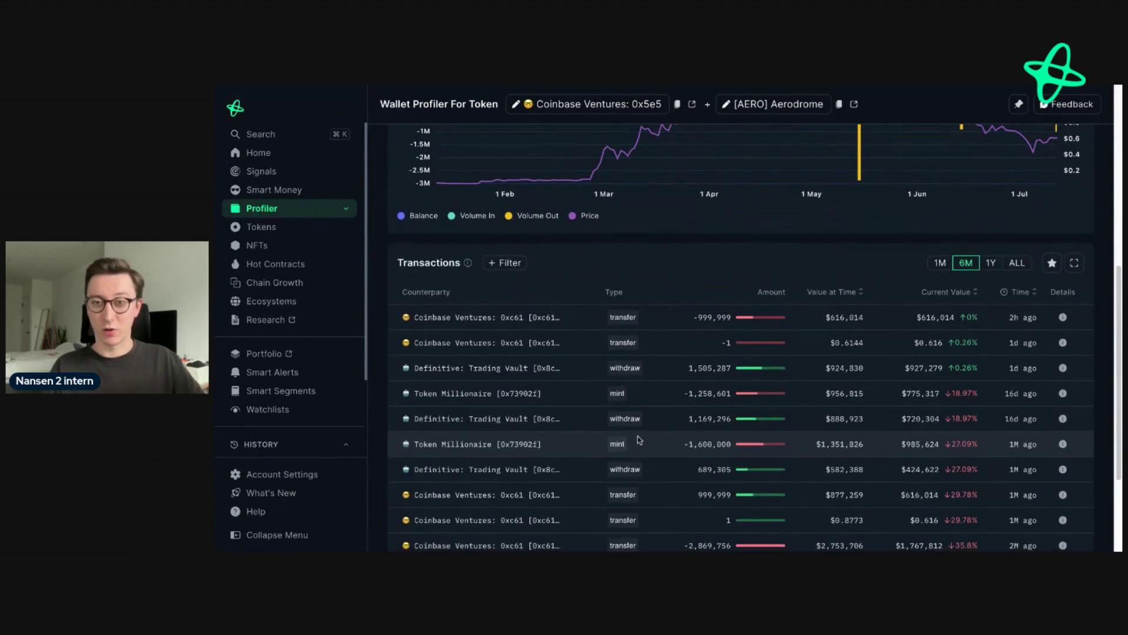
left_click(532, 428)
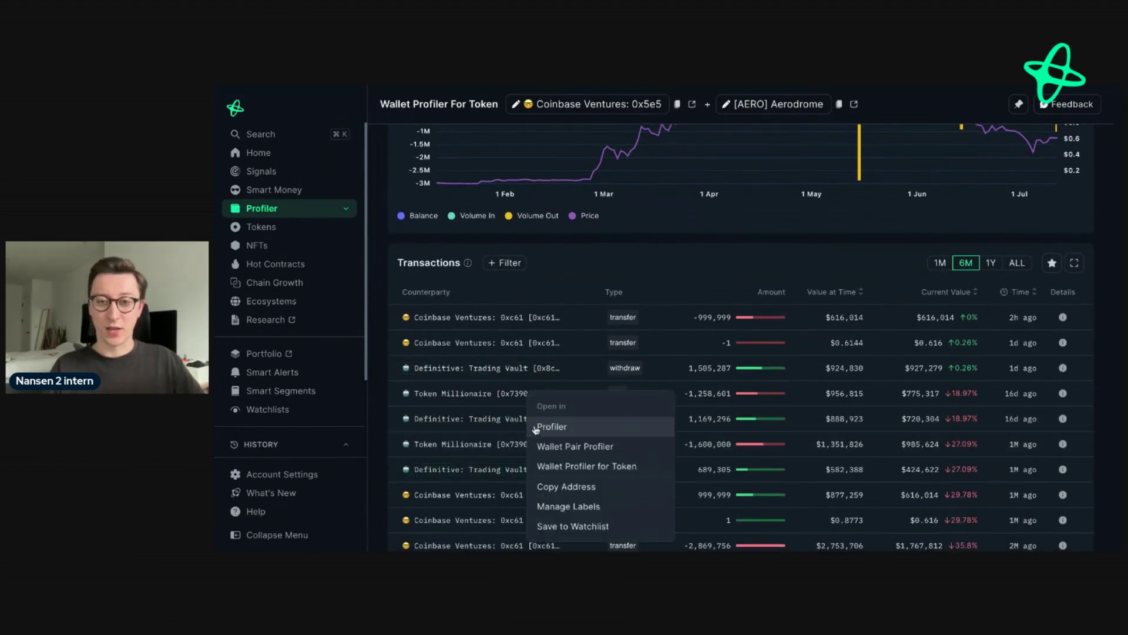
Open Definitive: Trading Vault's AERO Wallet Profiler for Token and view its transactions.
left_click(586, 465)
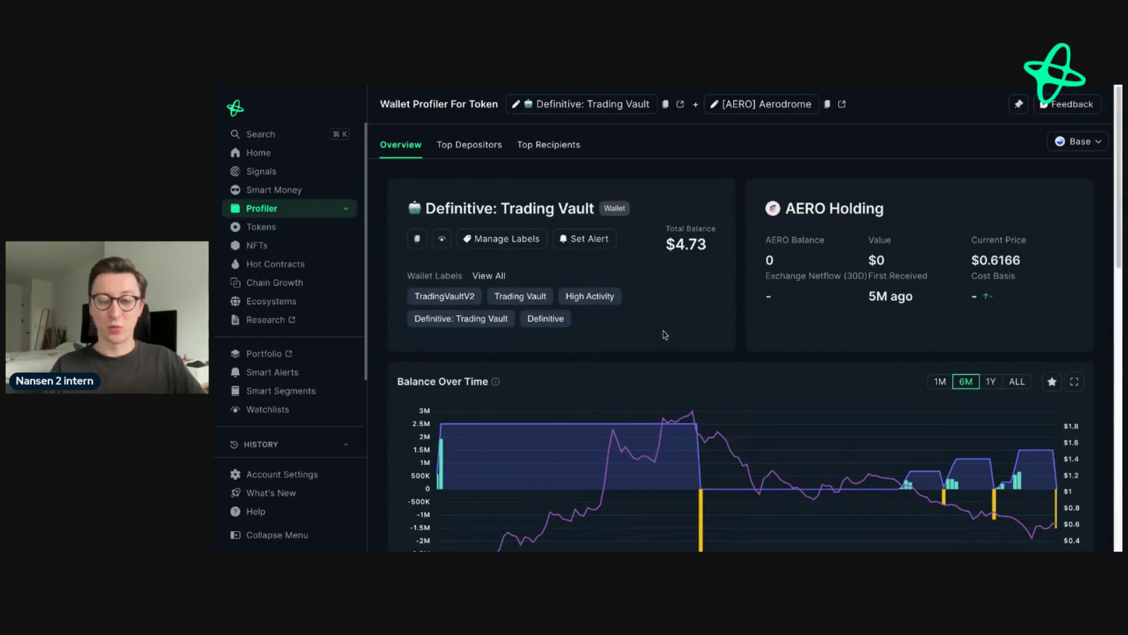
scroll(666, 335, "down", 5)
scroll(664, 336, "down", 4)
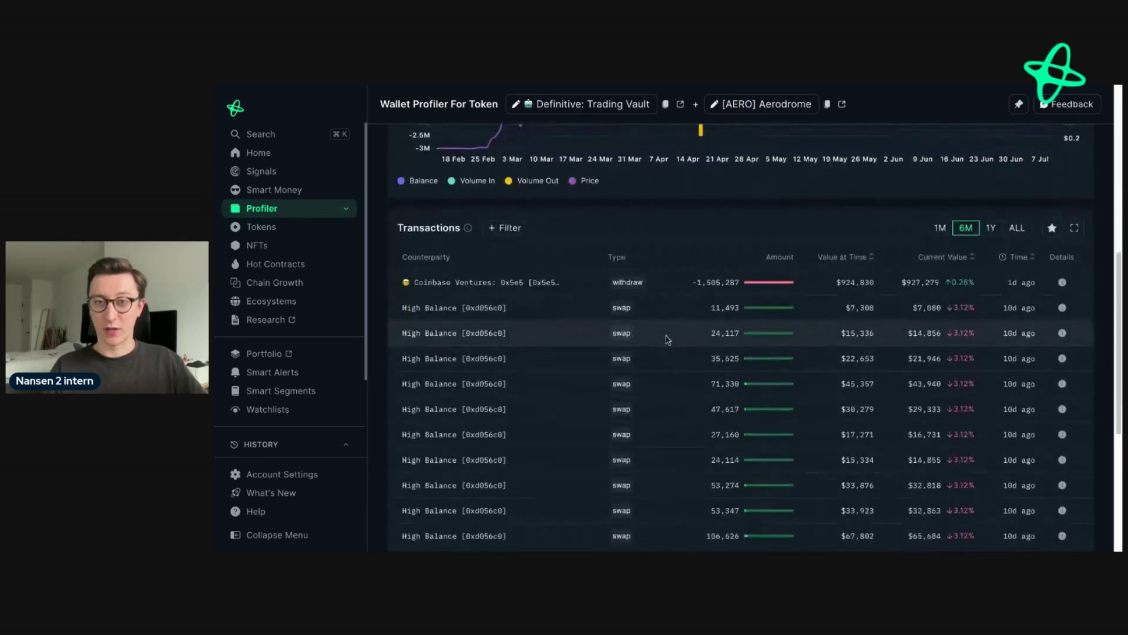
scroll(882, 264, "up", 1)
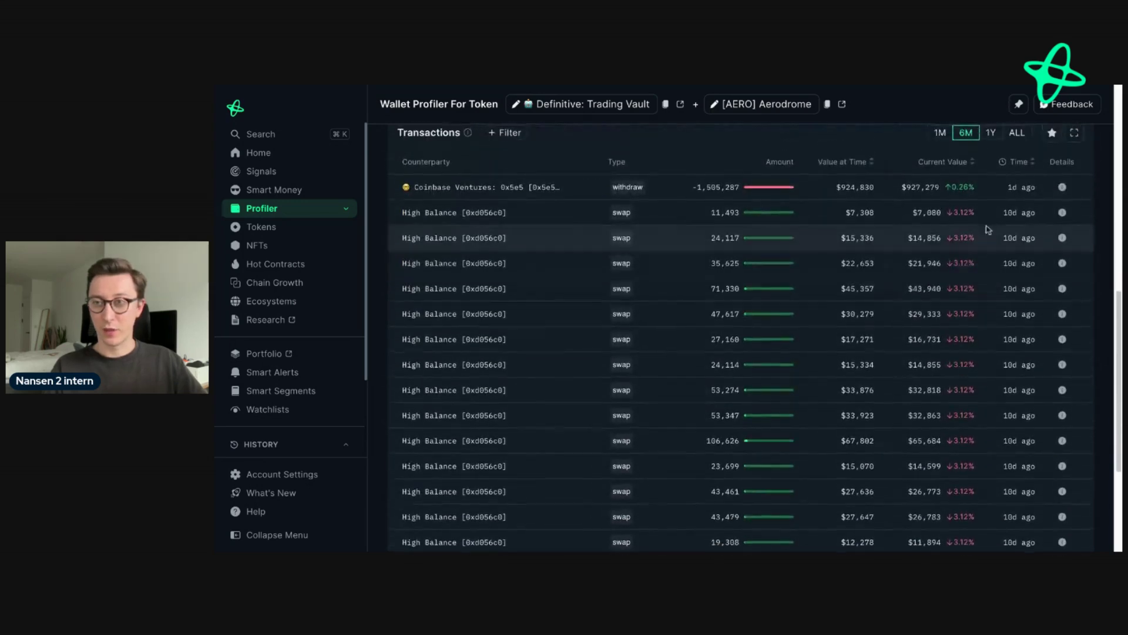
Show exact dates and times in the Transactions Time column, then review the chart.
left_click(1004, 163)
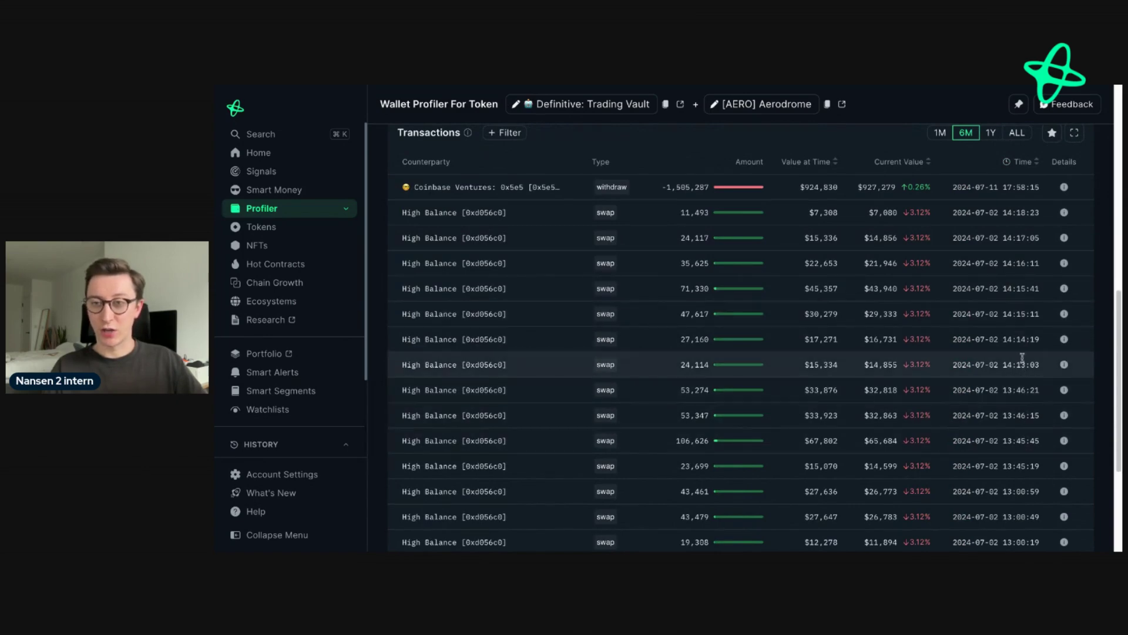
scroll(946, 311, "up", 10)
mouse_move(902, 488)
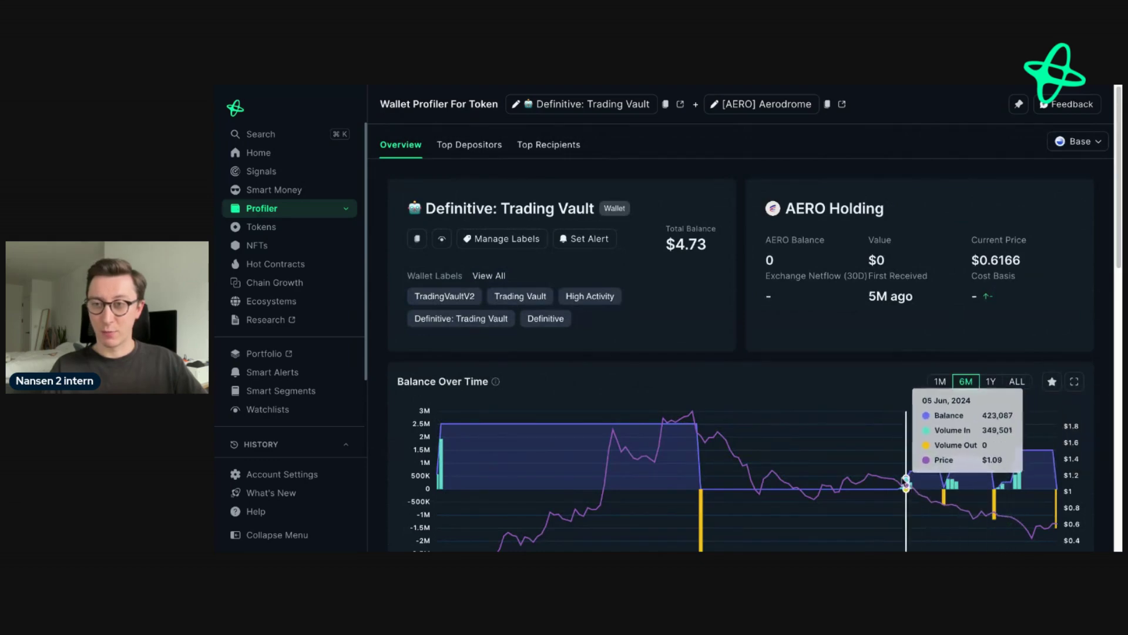
scroll(793, 445, "down", 2)
scroll(793, 445, "down", 2)
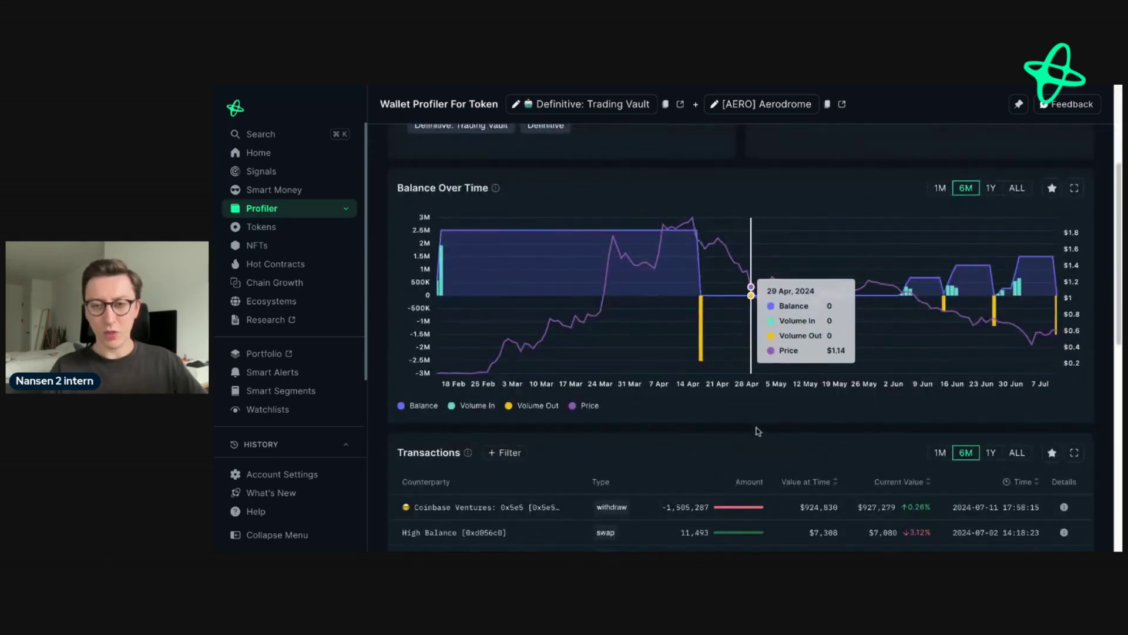
scroll(789, 342, "up", 4)
scroll(785, 338, "down", 1)
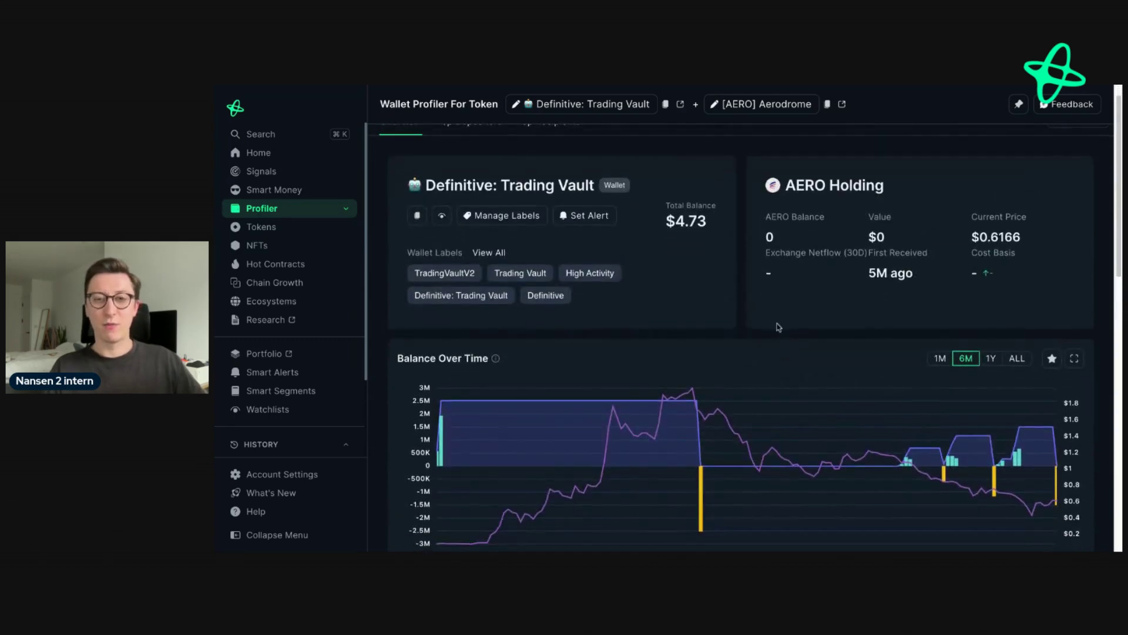